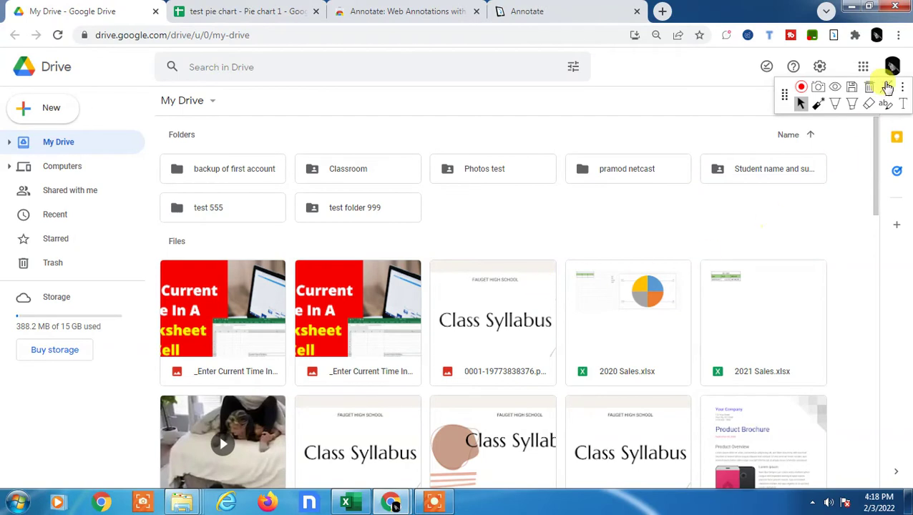
Step: Hide the annotation toolbar and open the Copy of Read Across America Day presentation from My Drive in a new tab
left_click(901, 91)
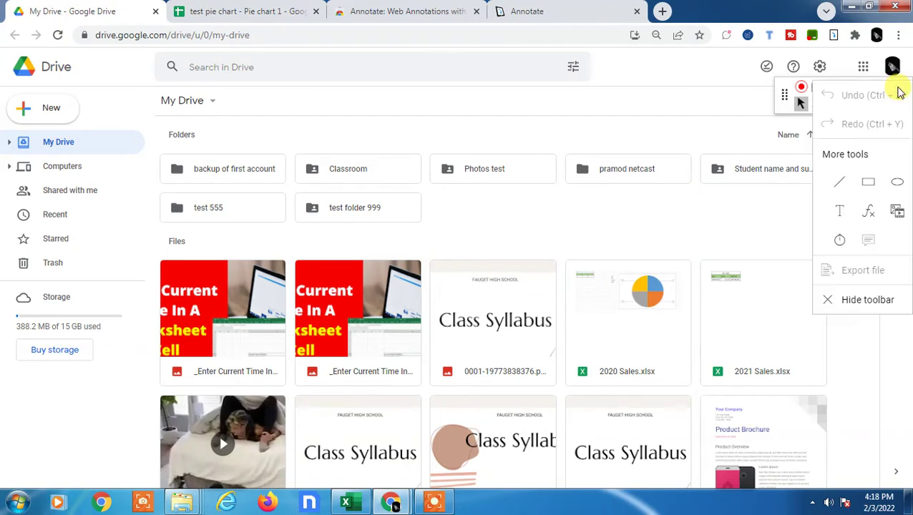
left_click(852, 302)
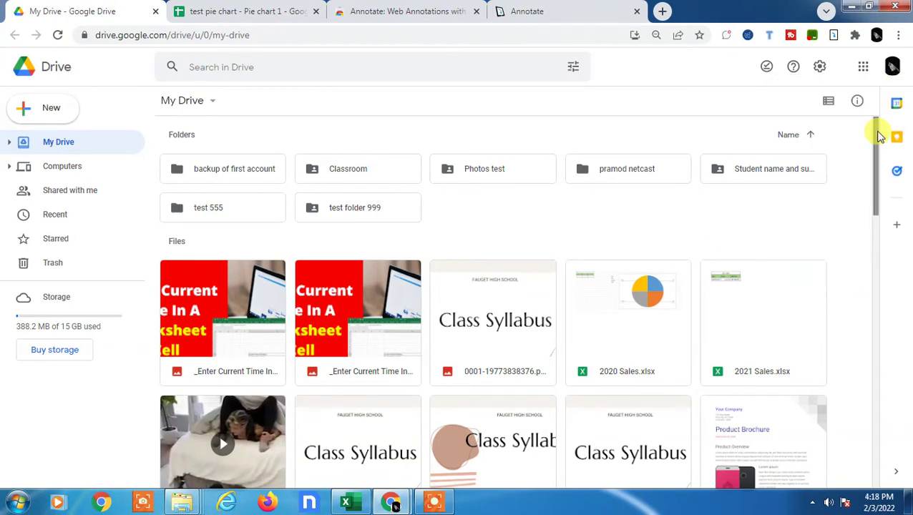
scroll(880, 159, "down", 2)
left_click_drag(882, 162, 882, 238)
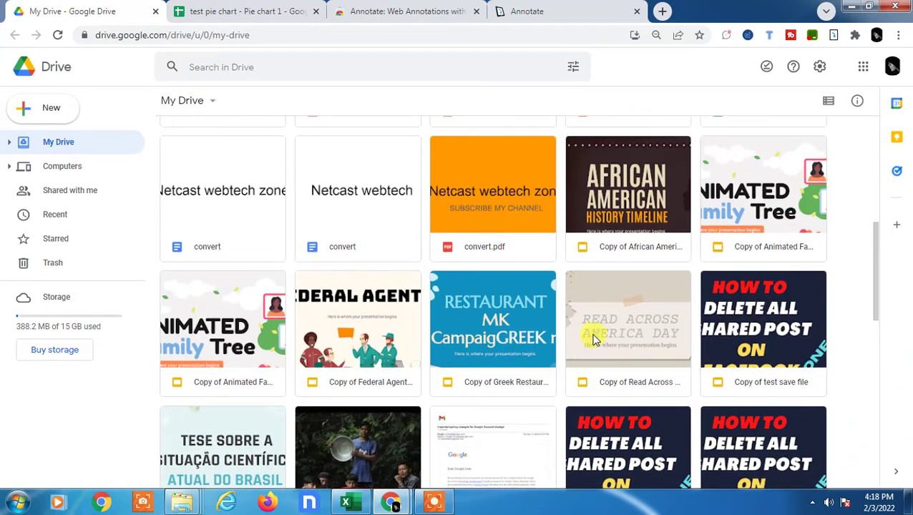
right_click(592, 338)
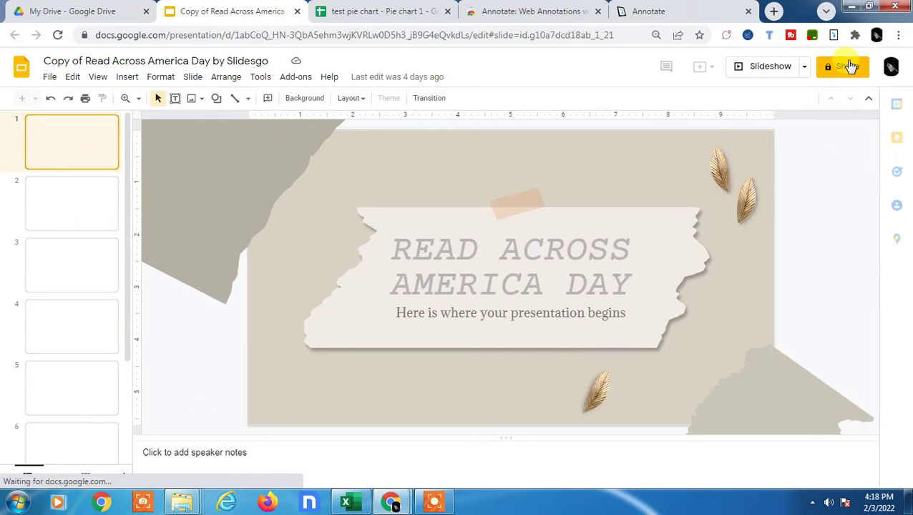
left_click(78, 218)
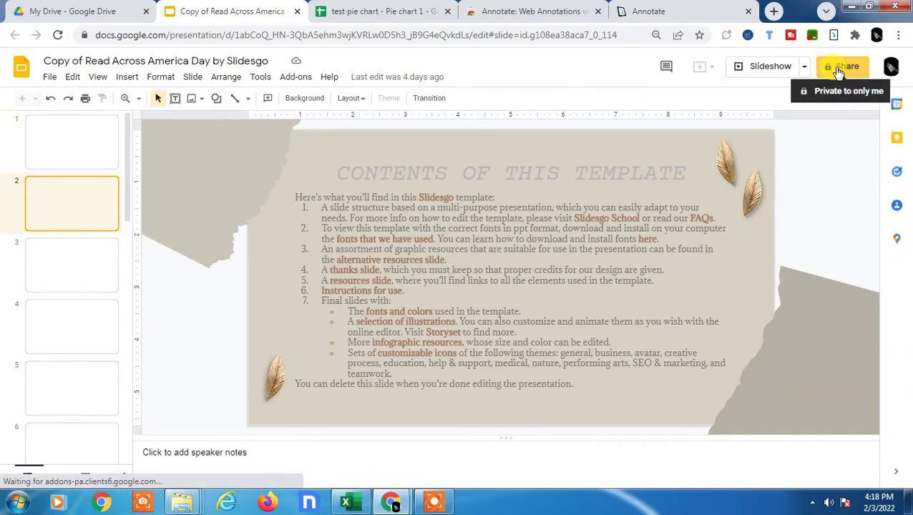
Step: Change the presentation's link sharing to anyone with the link
left_click(835, 68)
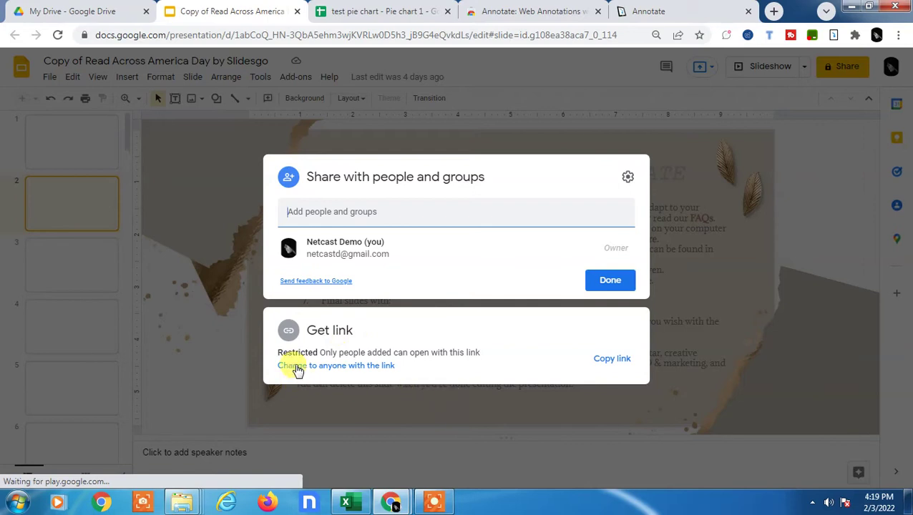
left_click(343, 367)
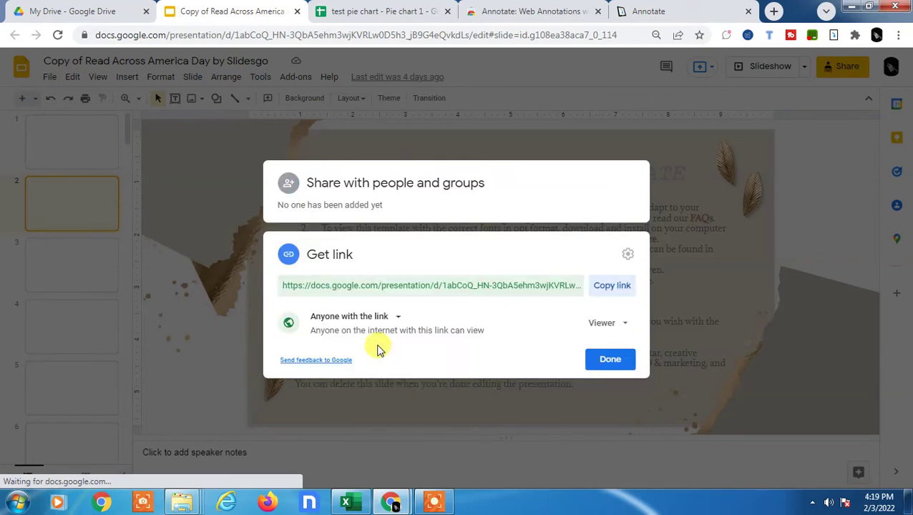
Step: Switch the presentation's link access to Restricted and back to Anyone with the link
left_click(355, 331)
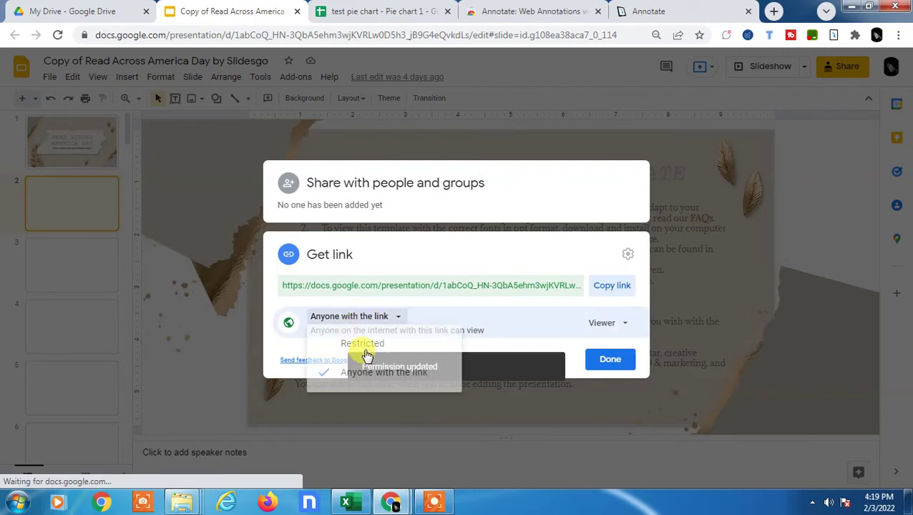
left_click(370, 347)
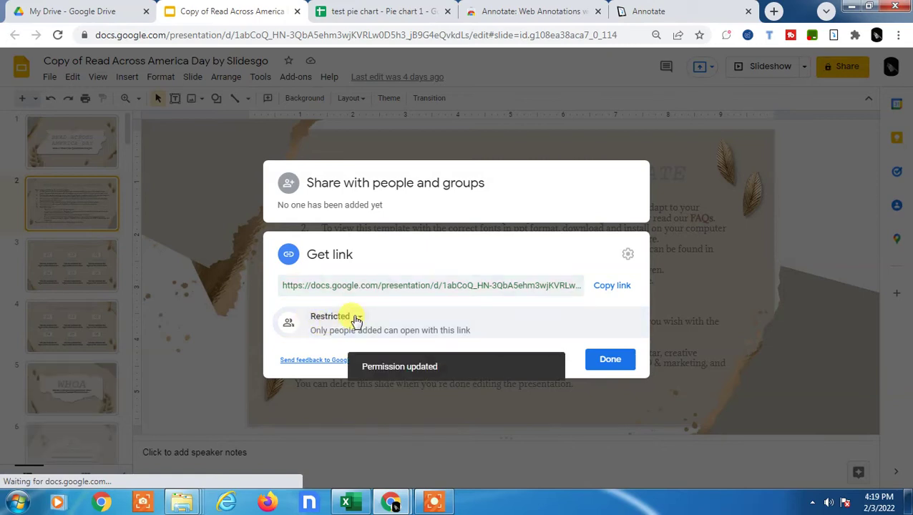
left_click(362, 320)
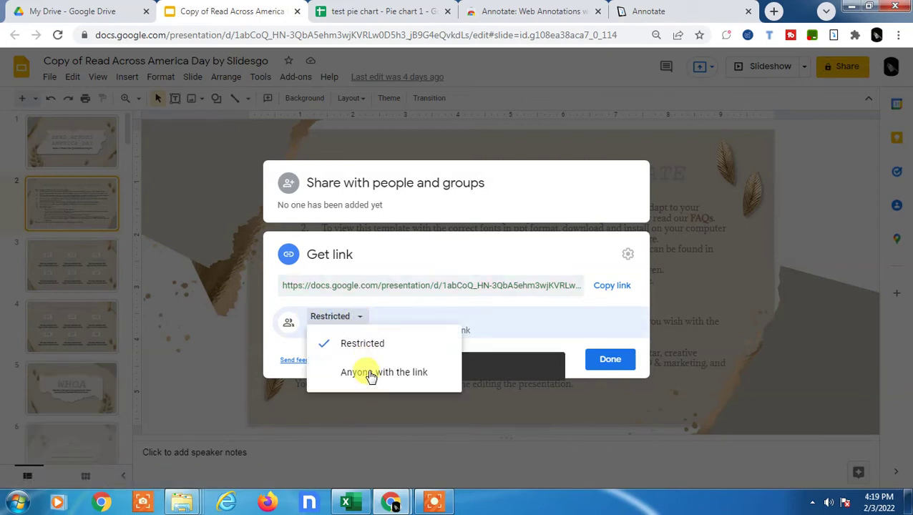
left_click(368, 373)
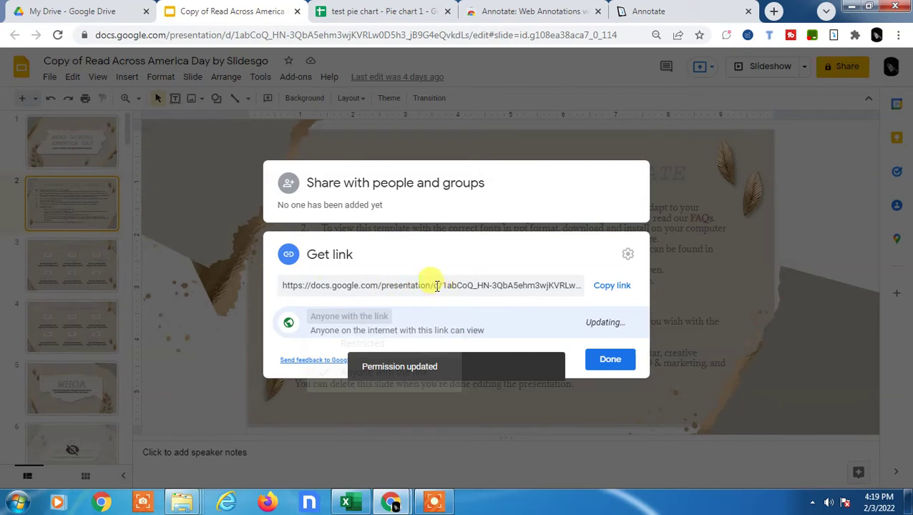
Step: Keep the Viewer role for anyone with the link and copy the presentation's sharing link
left_click(387, 287)
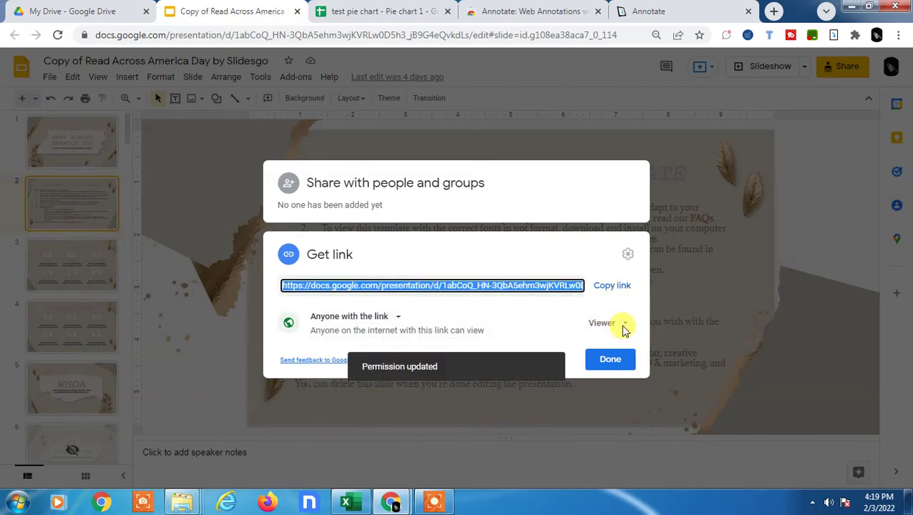
left_click(623, 328)
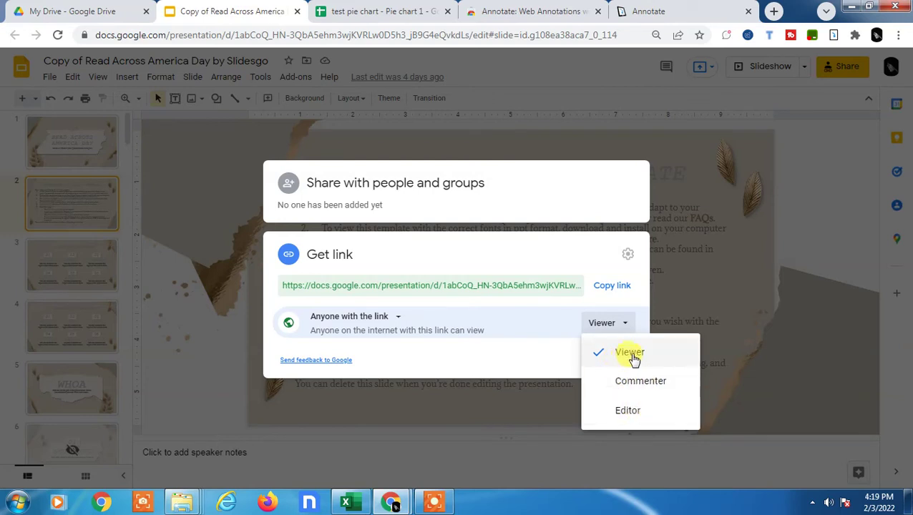
left_click(632, 355)
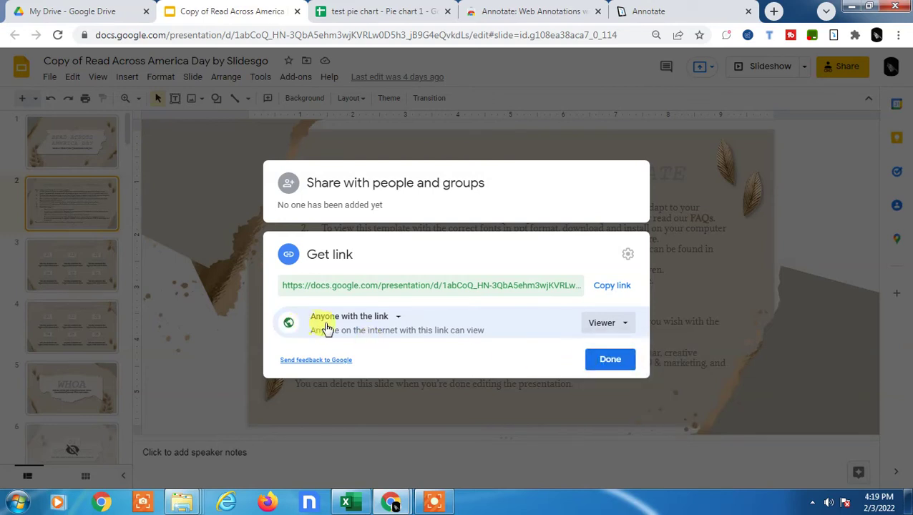
left_click(613, 288)
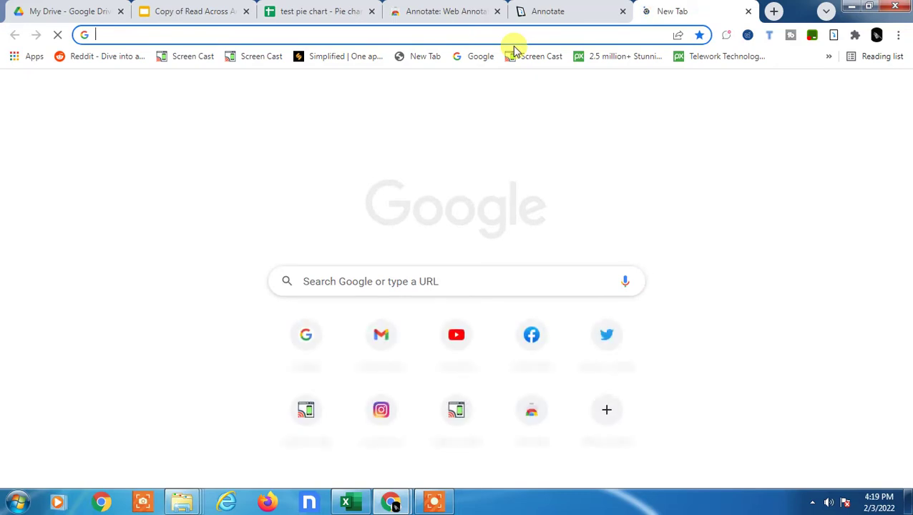
Step: Search the web for "qr code generator" in a new tab and open the qr-code-generator.com result in another tab
type("qr code generator")
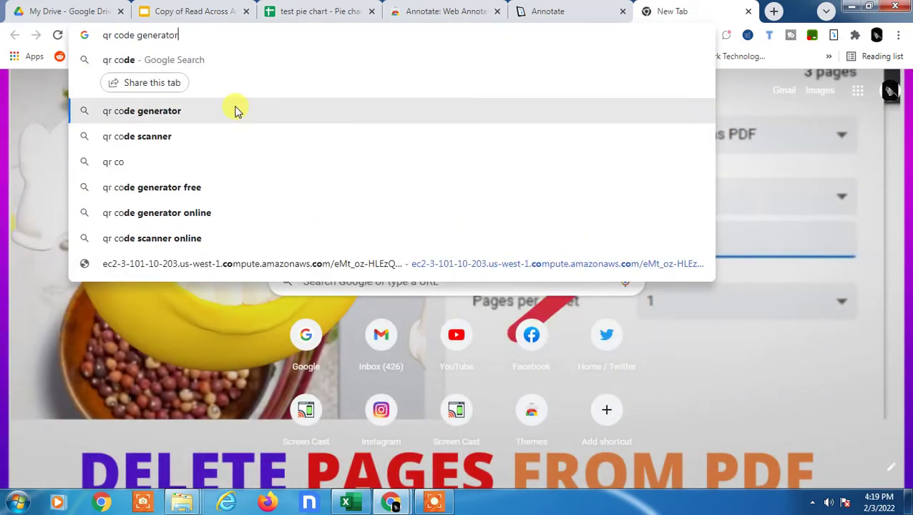
left_click(234, 110)
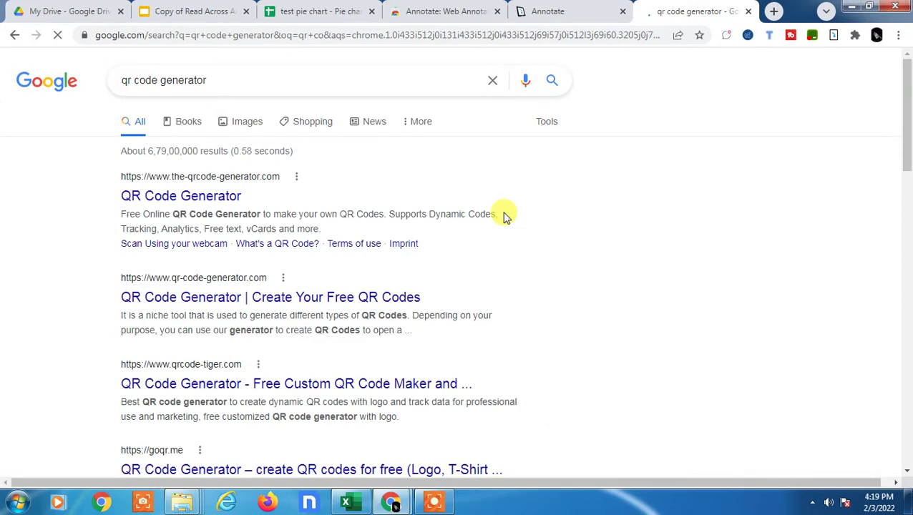
right_click(196, 199)
left_click(29, 223)
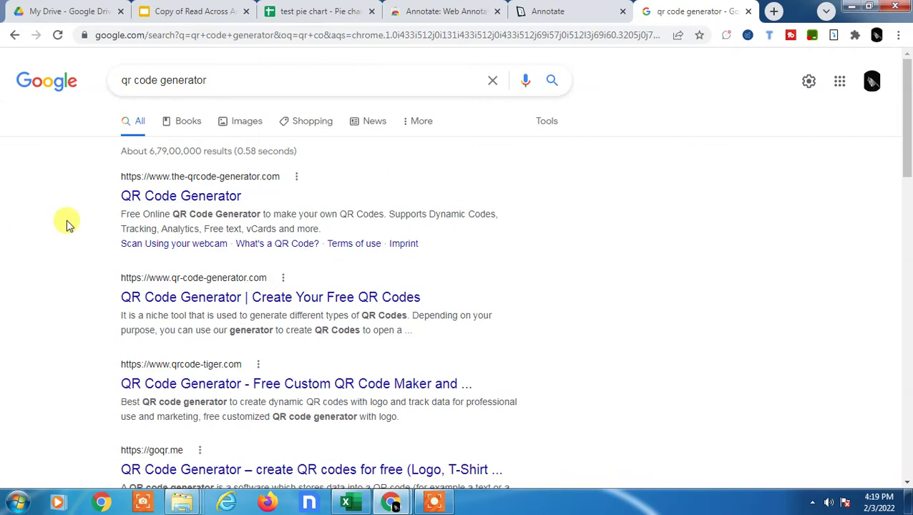
right_click(204, 300)
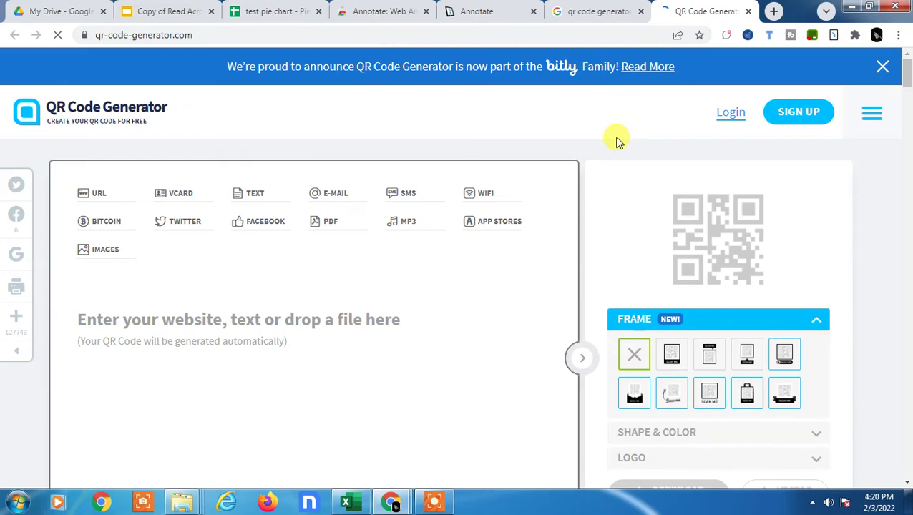
scroll(358, 186, "down", 1)
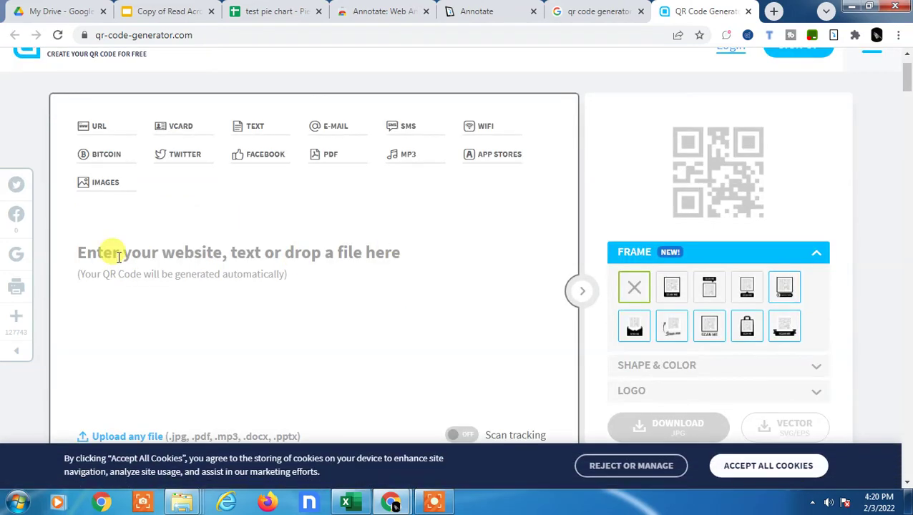
Step: Copy the presentation's sharing link again and paste it as the content of the QR code
left_click(153, 10)
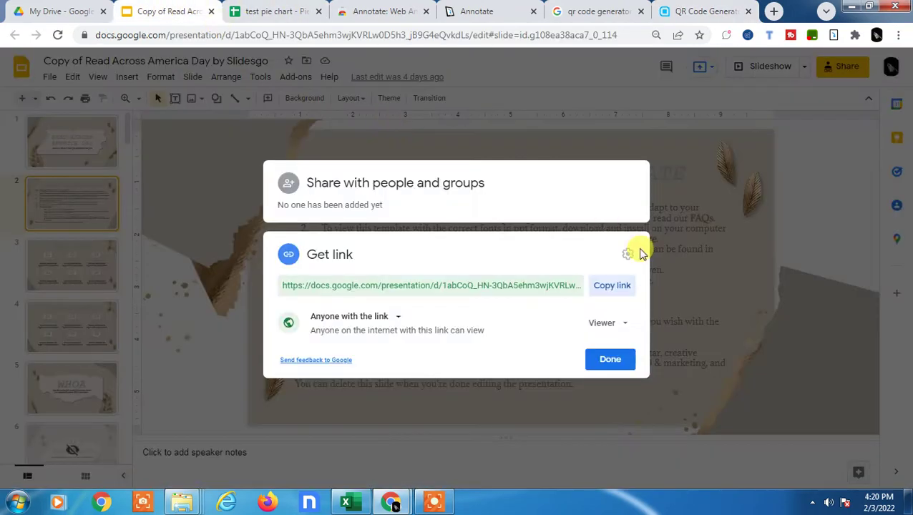
left_click(603, 286)
left_click(697, 11)
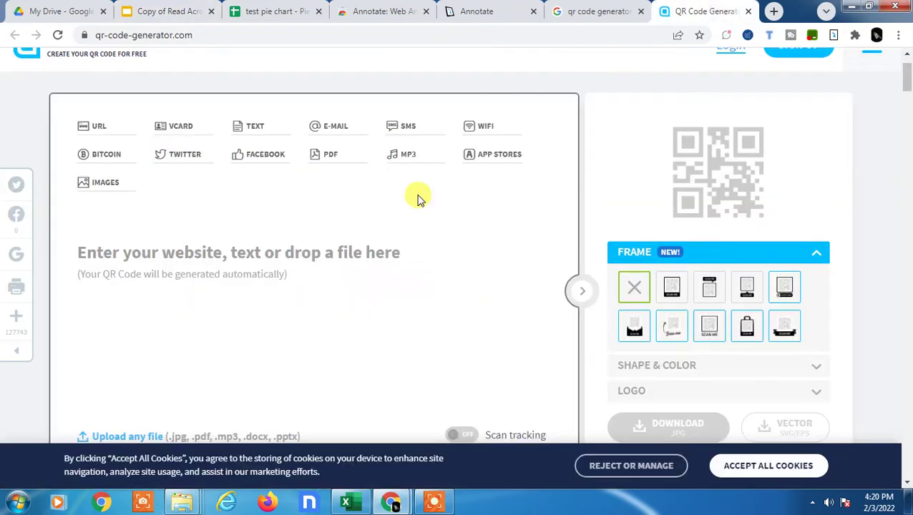
right_click(129, 257)
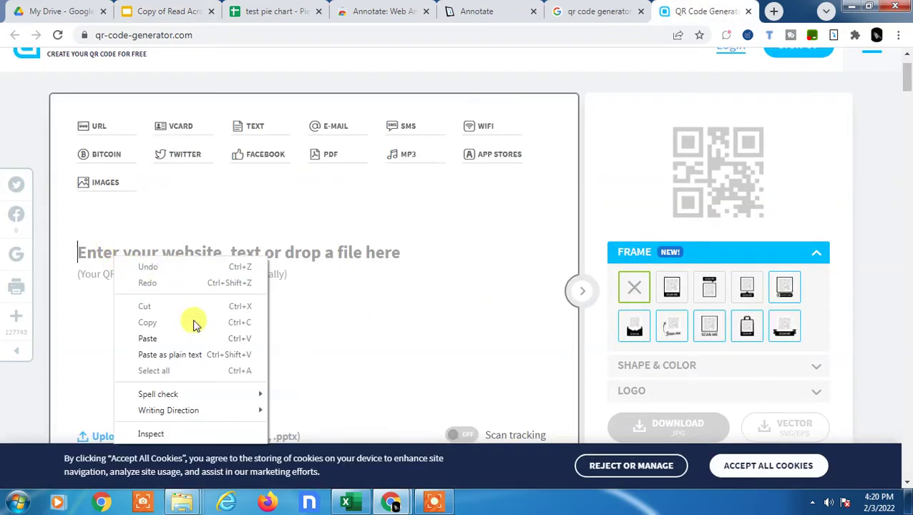
left_click(193, 339)
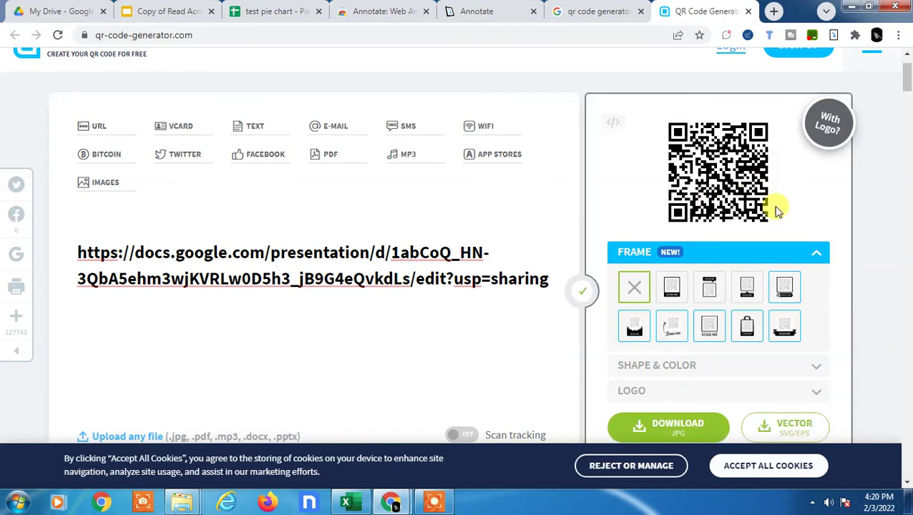
Step: Color the QR code green (#22ff38), using the first pattern shape
scroll(794, 218, "down", 1)
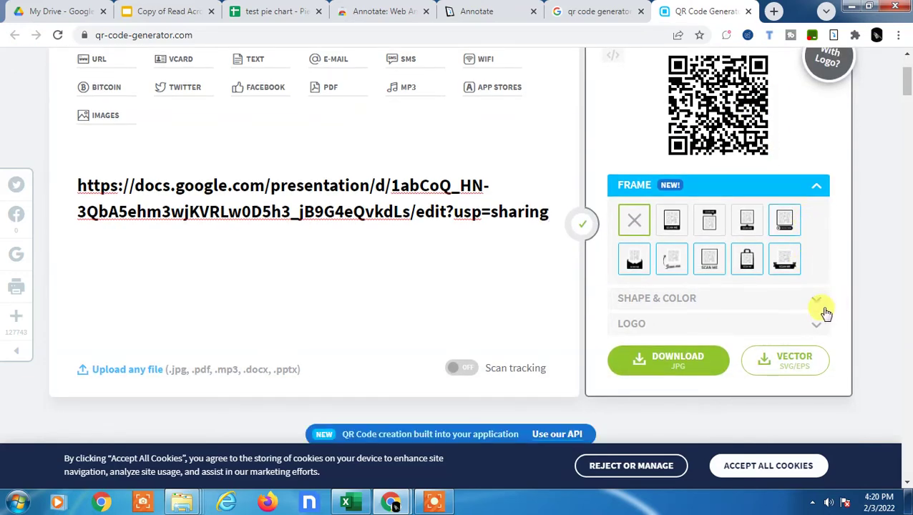
left_click(817, 304)
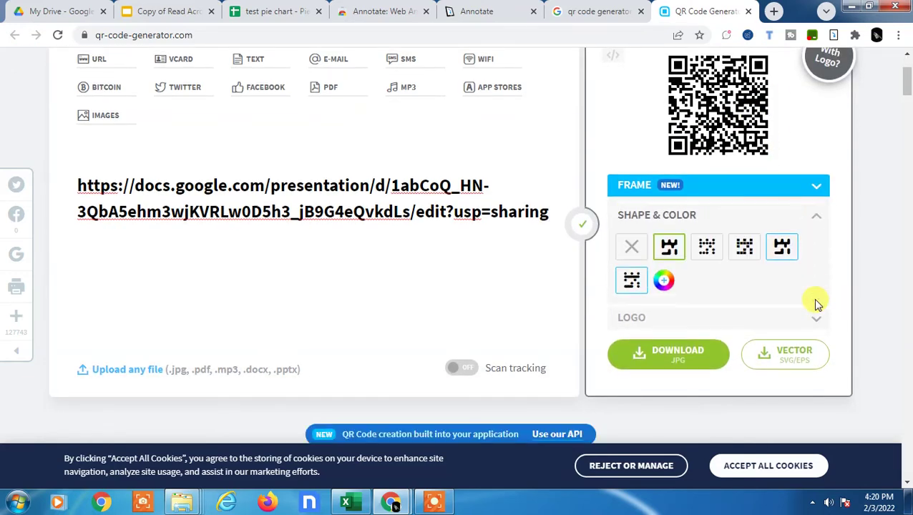
left_click(666, 243)
left_click(667, 276)
left_click(759, 322)
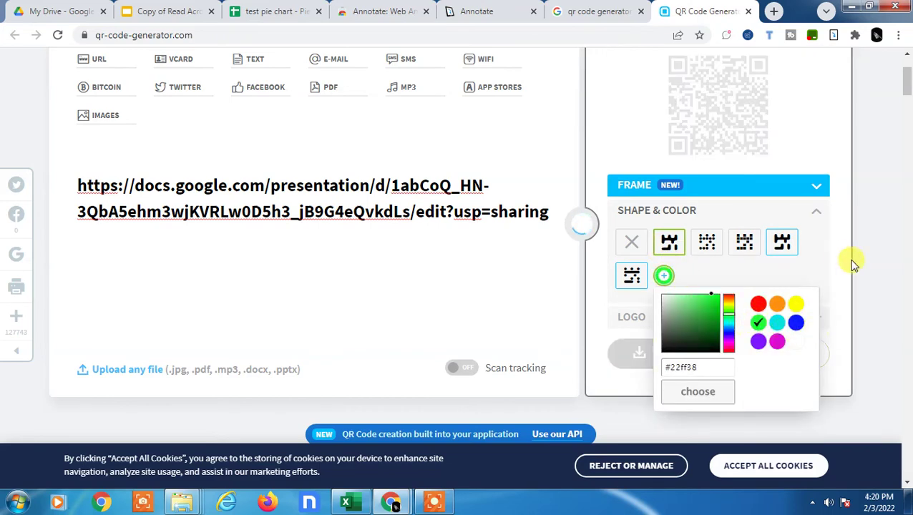
scroll(856, 272, "up", 1)
left_click(870, 300)
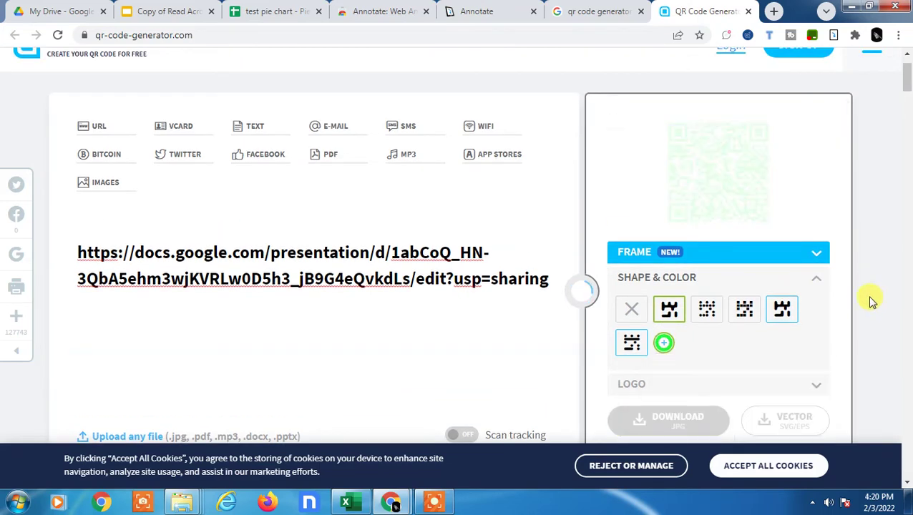
Step: Add the bracketed SCAN ME logo to the QR code's center and apply the first frame with a SCAN ME caption below
left_click(818, 391)
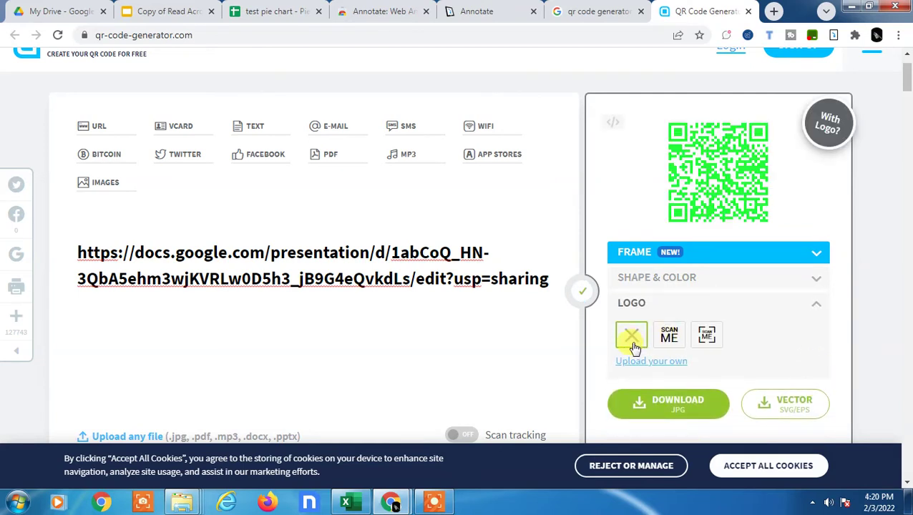
left_click(706, 342)
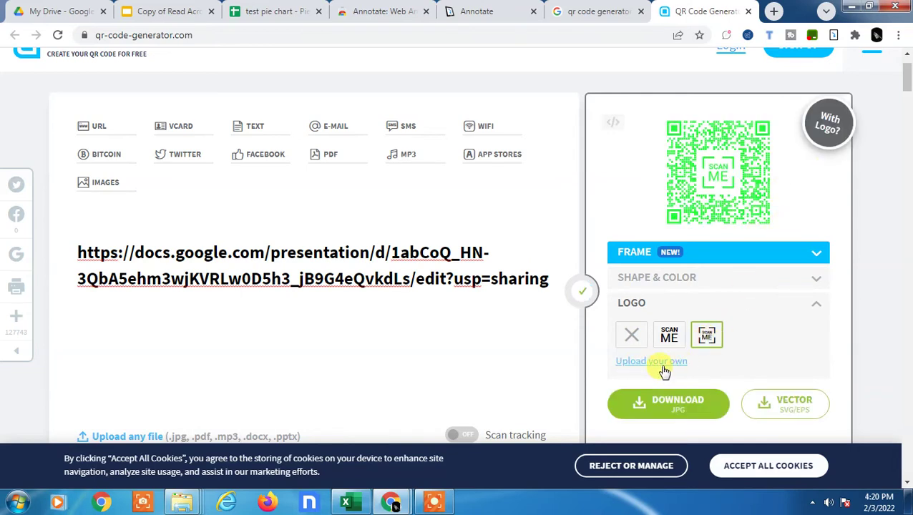
left_click(748, 279)
left_click(659, 256)
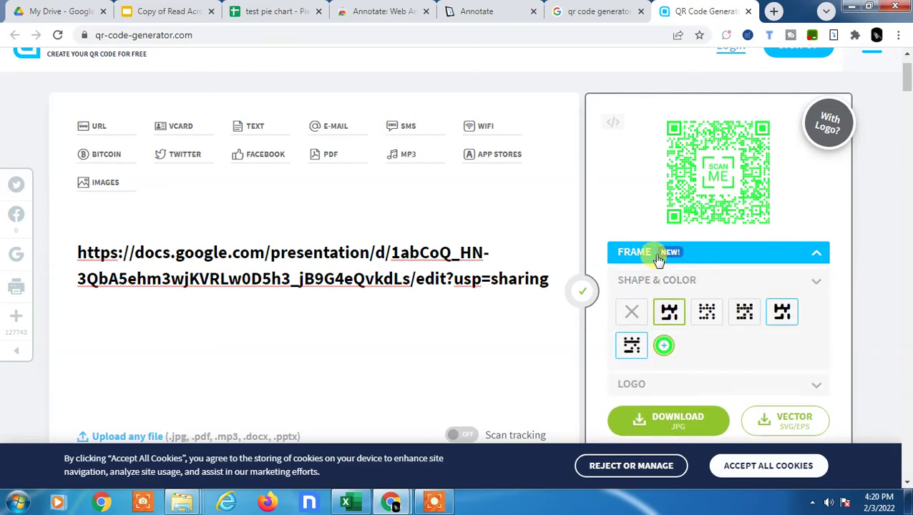
left_click(681, 294)
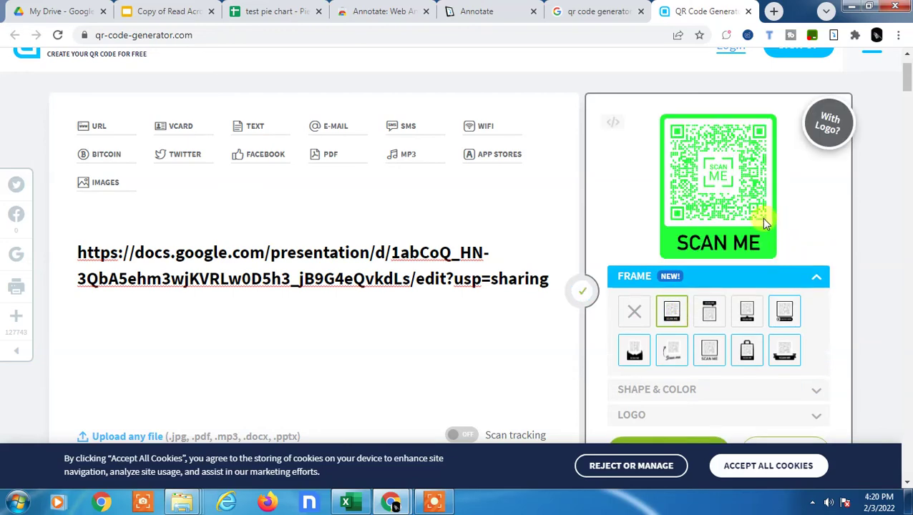
Step: Download the QR code as a JPG and dismiss the sign-up offer
scroll(831, 359, "down", 2)
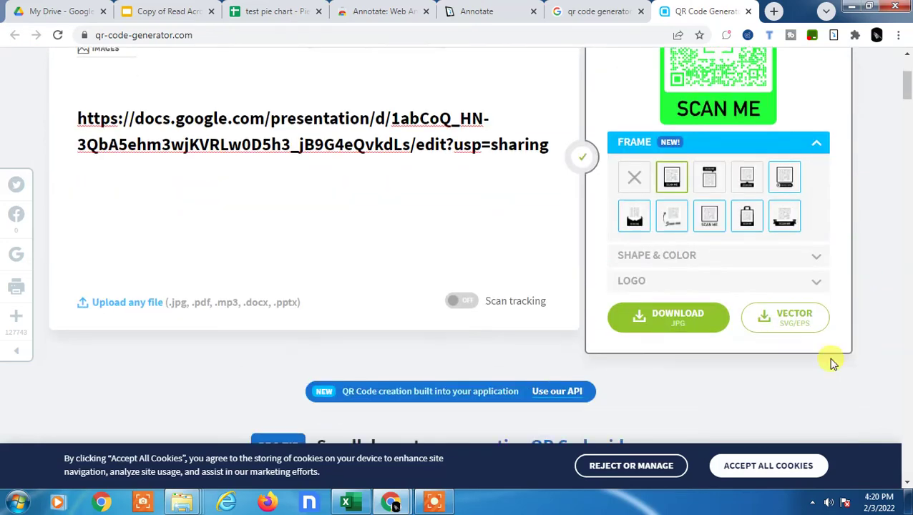
left_click(672, 324)
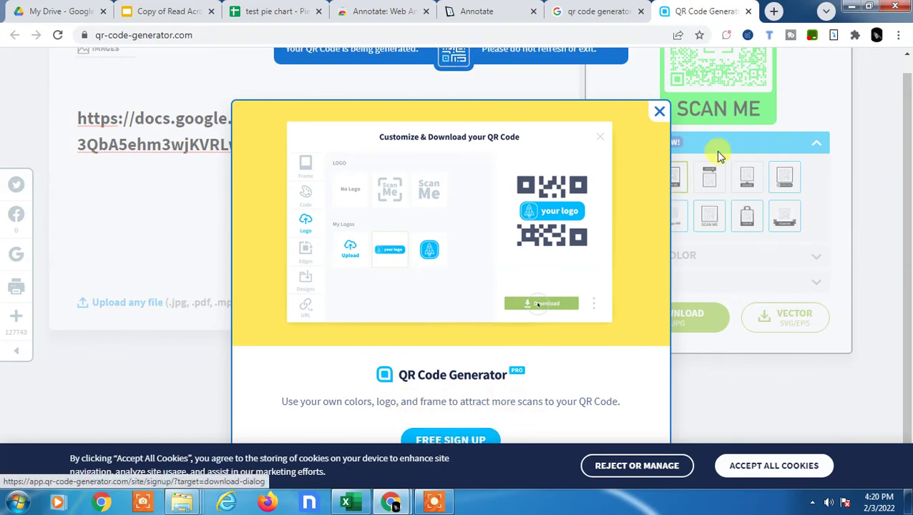
left_click(659, 113)
scroll(739, 183, "up", 5)
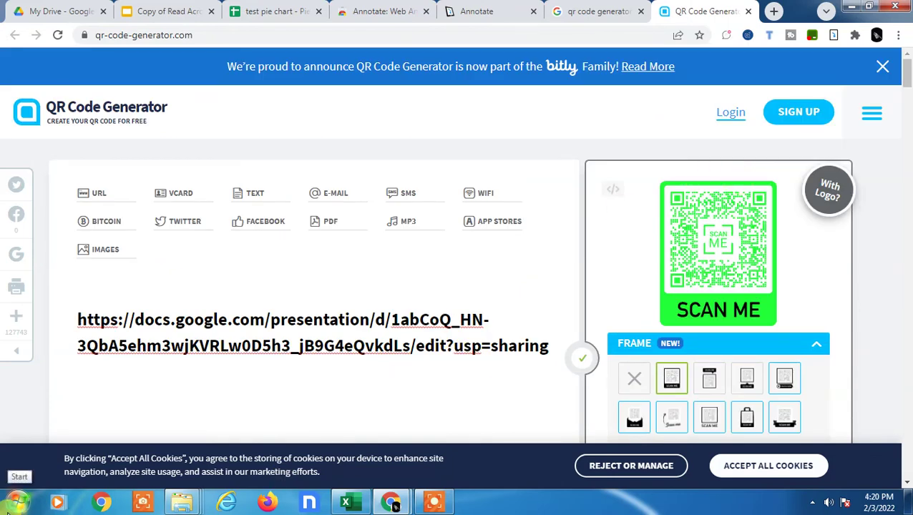
Step: Switch to a blank Paint image, dismiss the software licensing notice, and paste the screenshot of the QR code page
key("super")
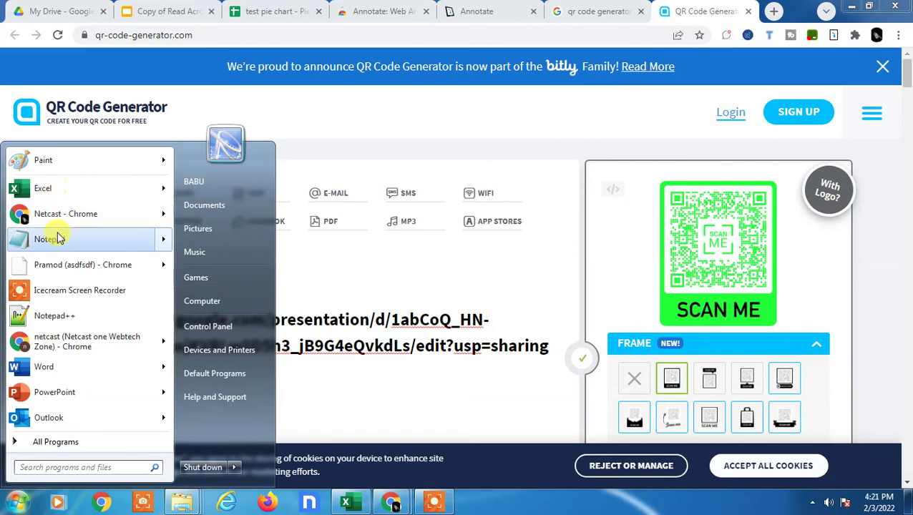
left_click(48, 162)
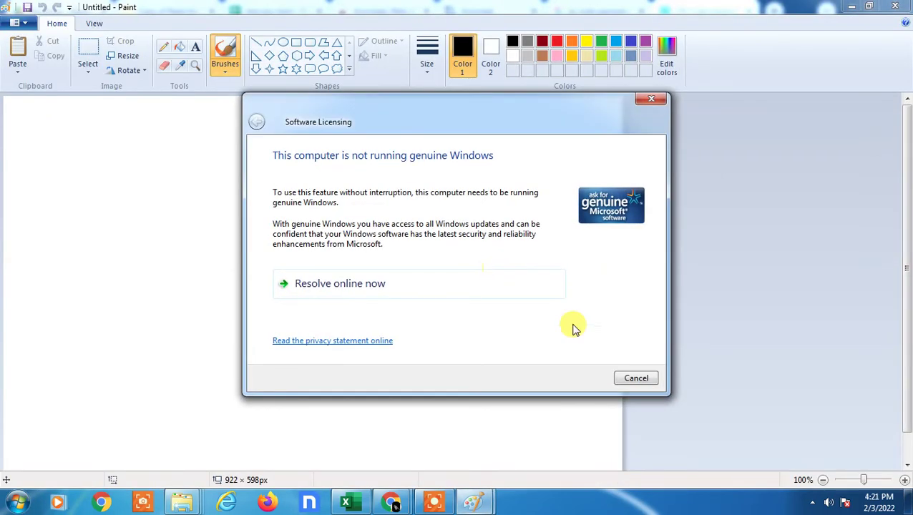
left_click(635, 378)
key("ctrl+v")
Step: Move the pasted screenshot to bring the QR code into reach and cut out the green code with its SCAN ME caption
mouse_move(546, 309)
left_mouse_down()
mouse_move(286, 262)
mouse_move(250, 282)
left_mouse_up()
left_click_drag(327, 217, 488, 373)
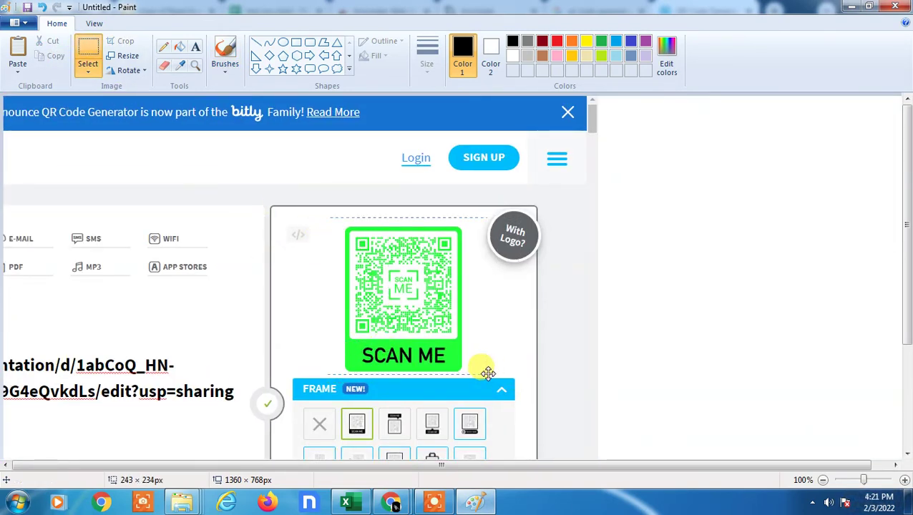
key("ctrl+x")
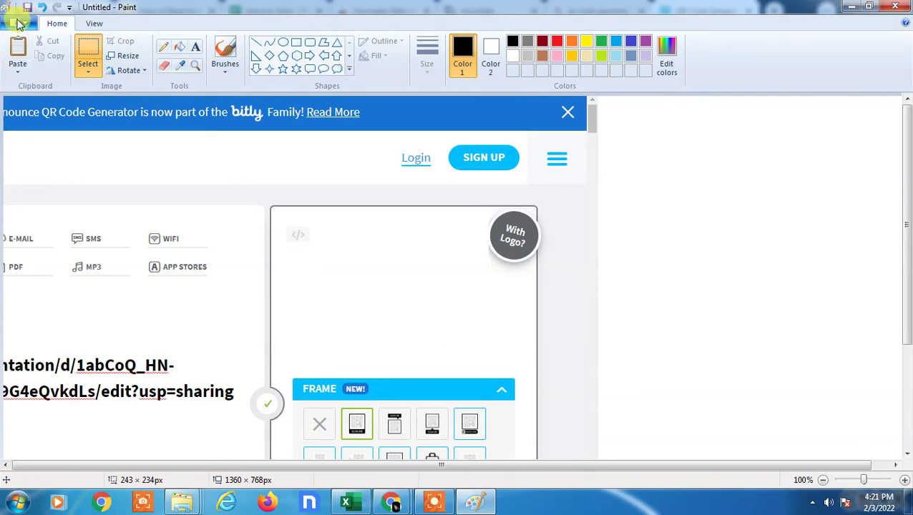
Step: Start a new blank image, discarding the leftover screenshot without saving it
left_click(17, 23)
left_click(45, 47)
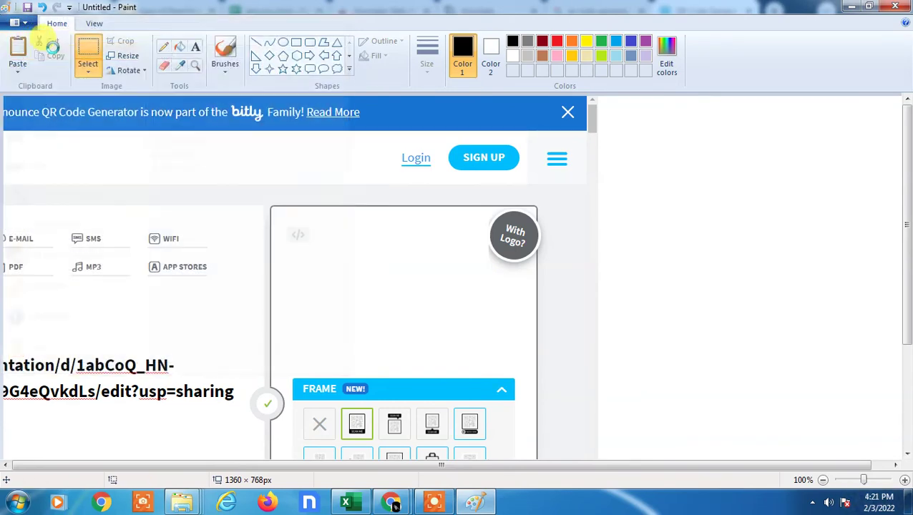
left_click(482, 252)
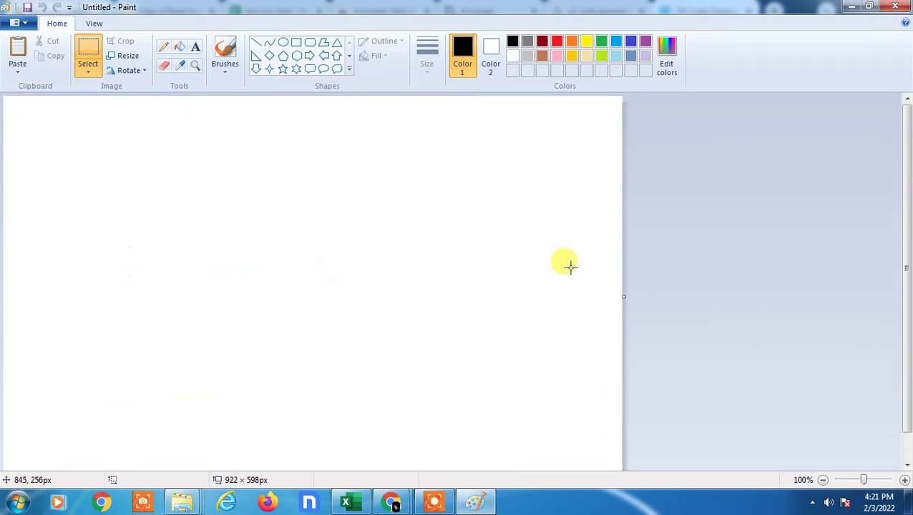
Step: Paste the cut QR code into the blank image and shrink the canvas to about 246 × 243 px around it
key("ctrl+v")
scroll(630, 465, "down", 1)
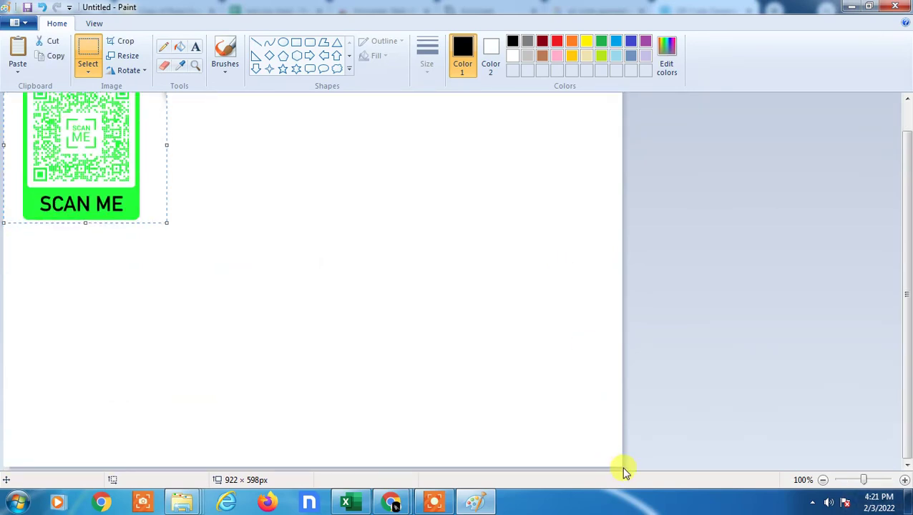
left_click(653, 454)
left_click_drag(621, 467, 169, 229)
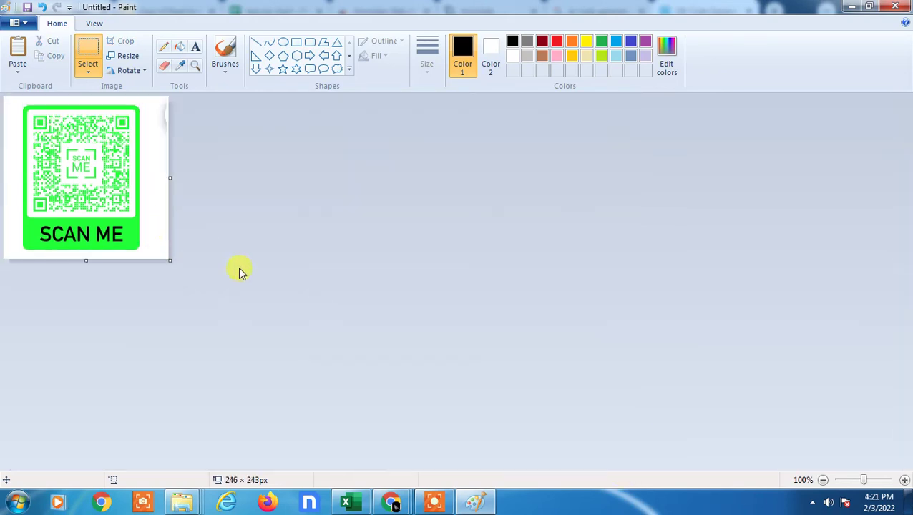
Step: Switch from the cropped QR code image to the desktop
left_click(14, 22)
key("super+d")
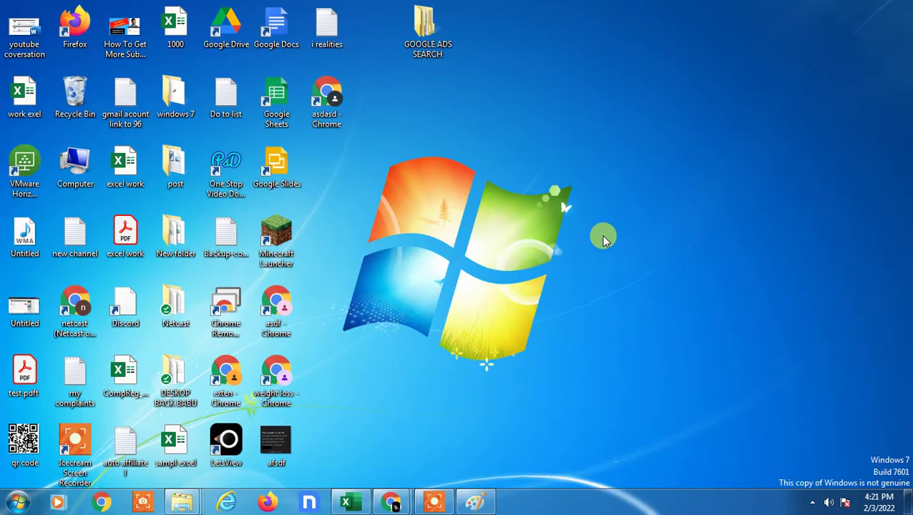